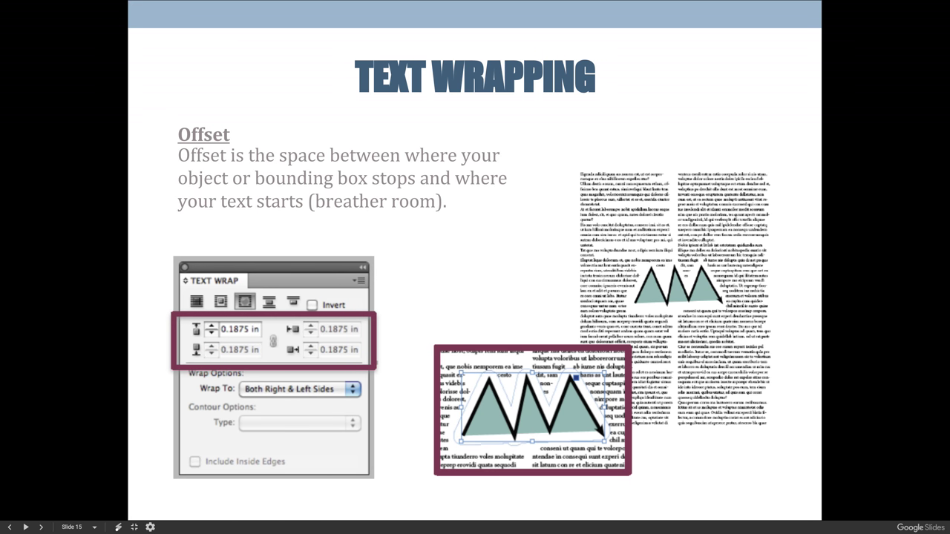
- Advance the presentation to slide 16, 'TEXT WRAPPING', about ignoring text wrap
key(Right)
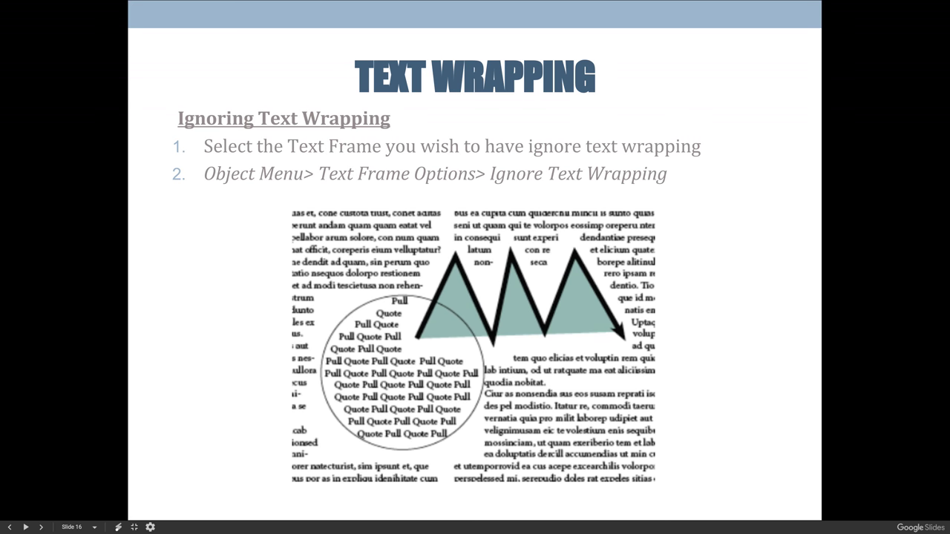
key(Escape)
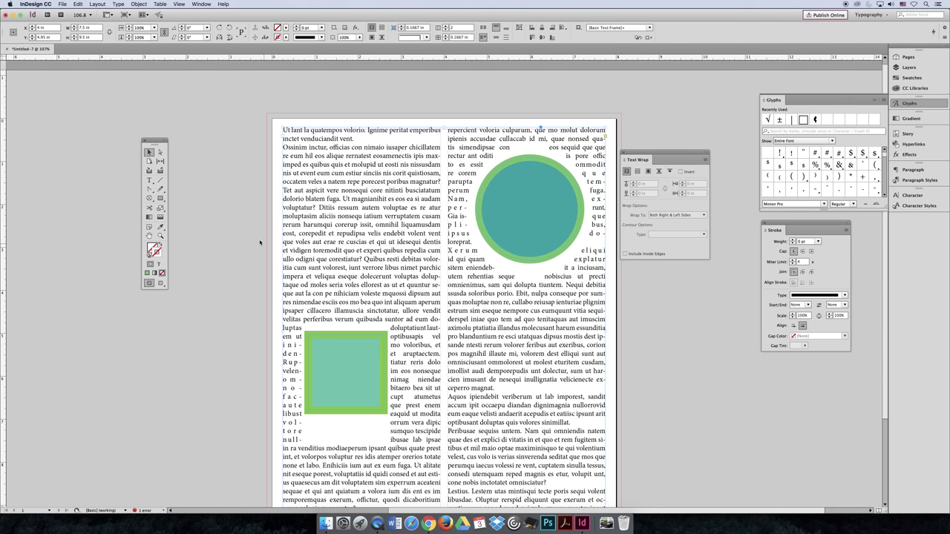
- Shift the green square slightly up and right and set its content to Graphic
click(358, 349)
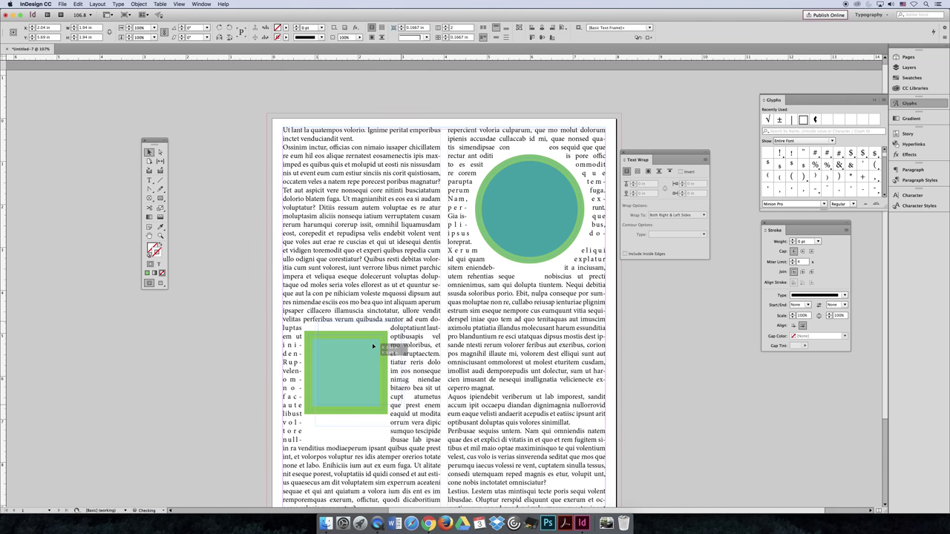
drag(373, 346, 369, 347)
click(139, 3)
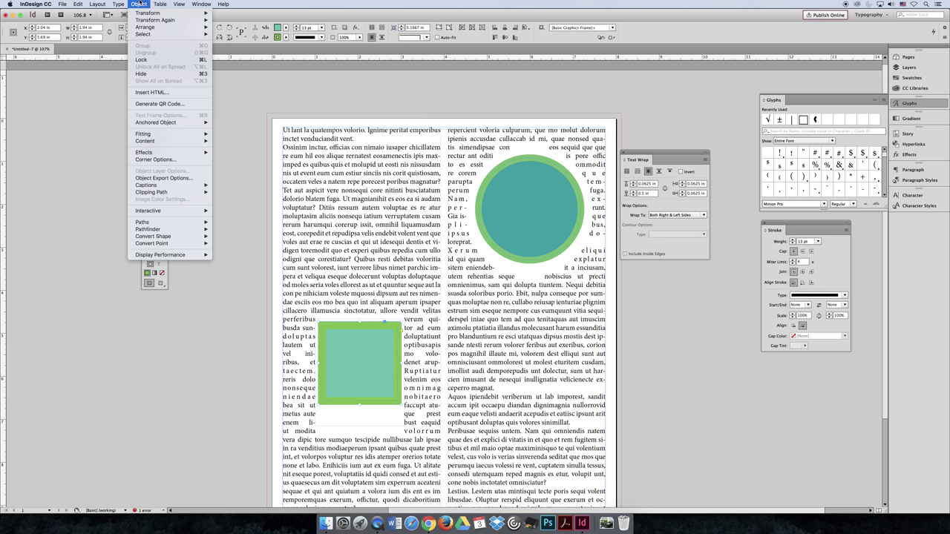
mouse_move(178, 141)
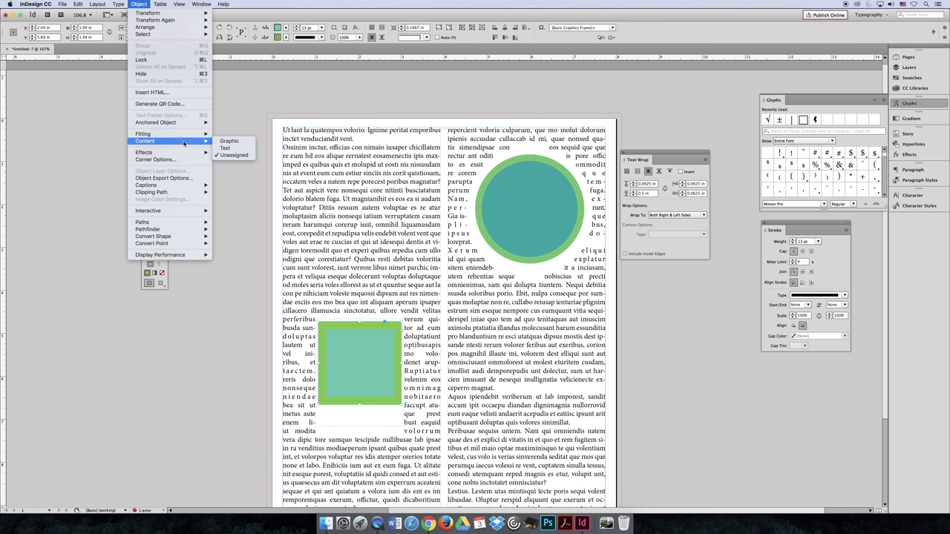
click(242, 143)
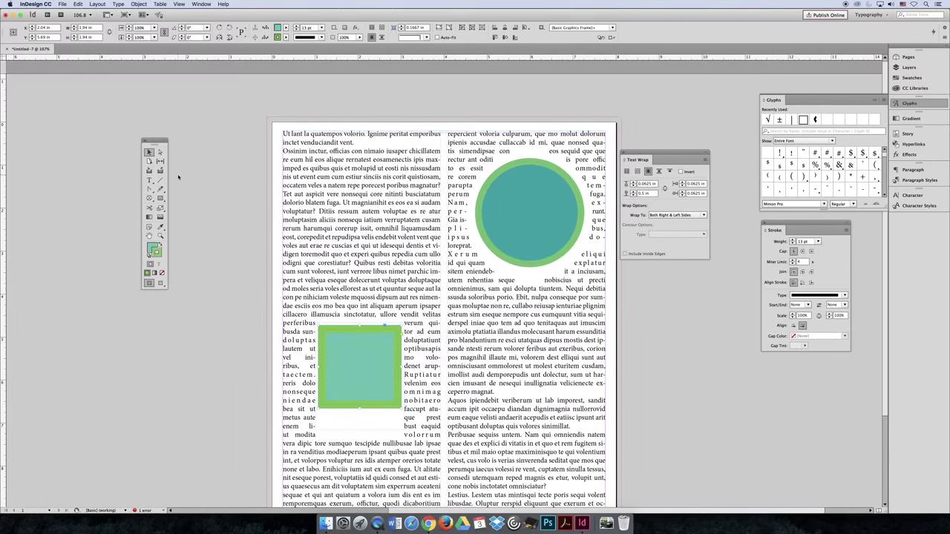
click(149, 180)
- Create the caption 'Diagram 7.6 – A beautiful fall day.' at 8 pt, centred, below the square
drag(137, 335, 223, 363)
text(Diagr)
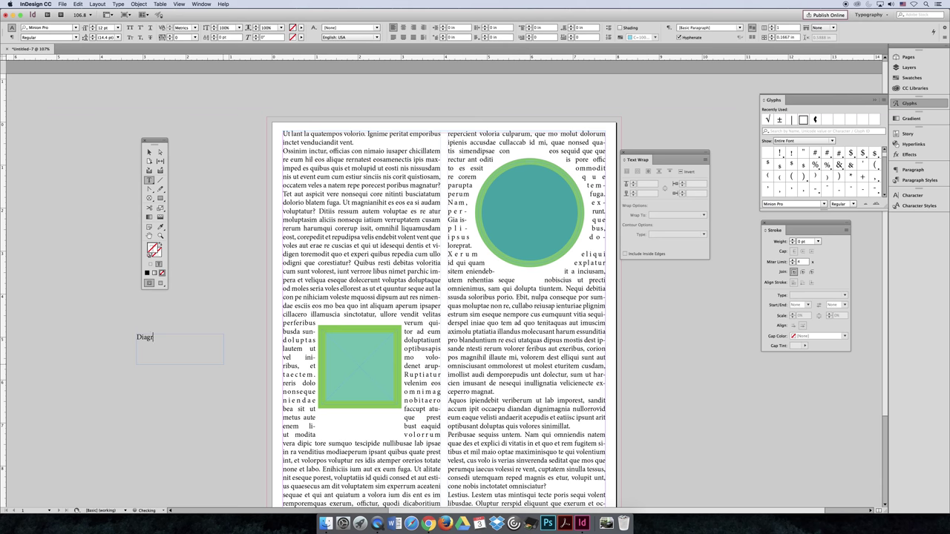
text(am 7.6 – A beautiful fall day.)
key(ctrl+a)
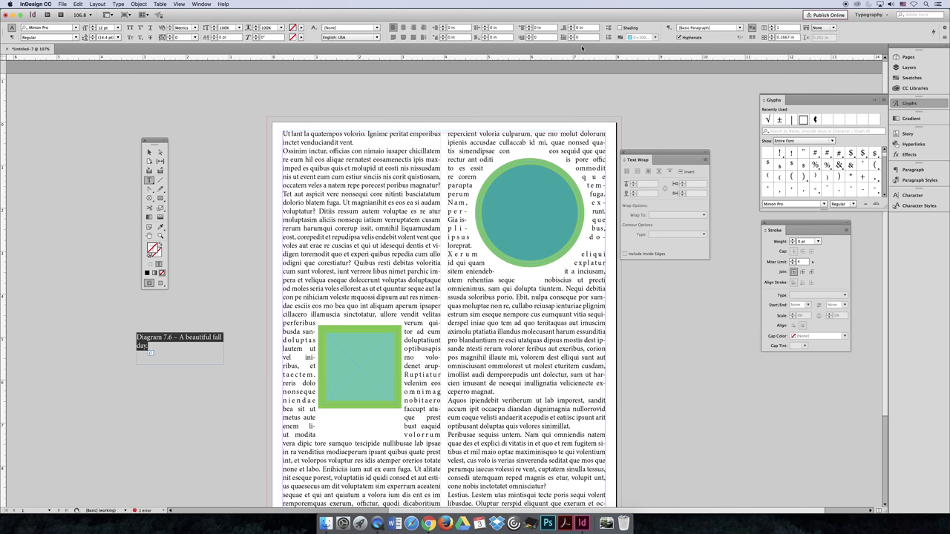
click(118, 28)
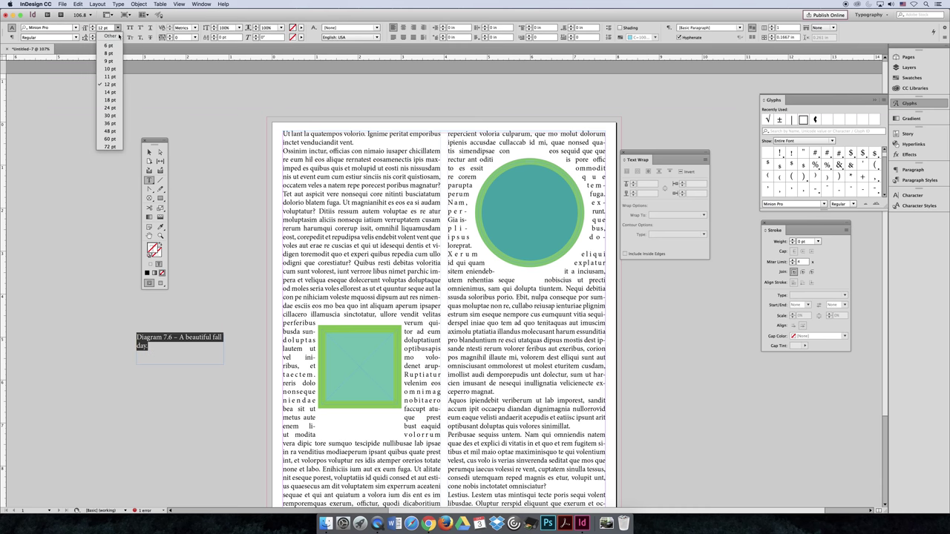
click(110, 53)
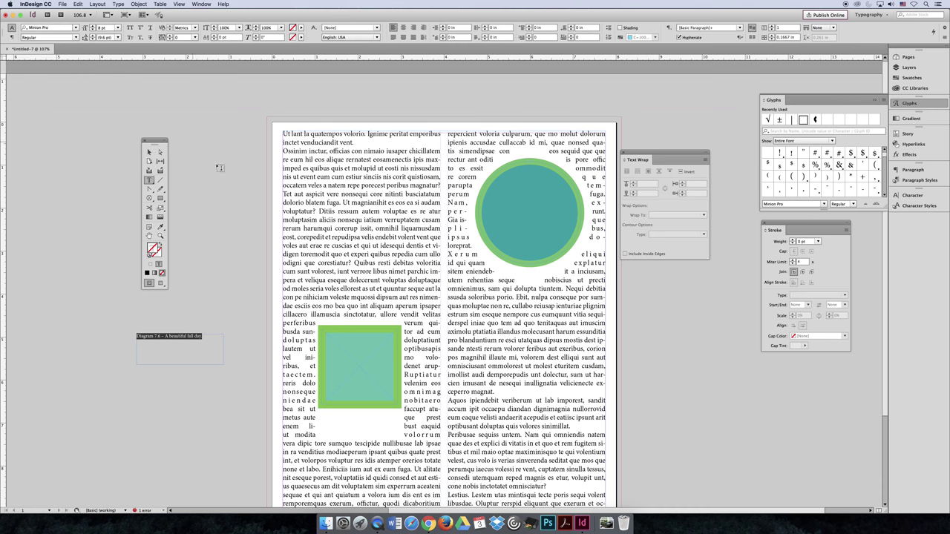
click(403, 27)
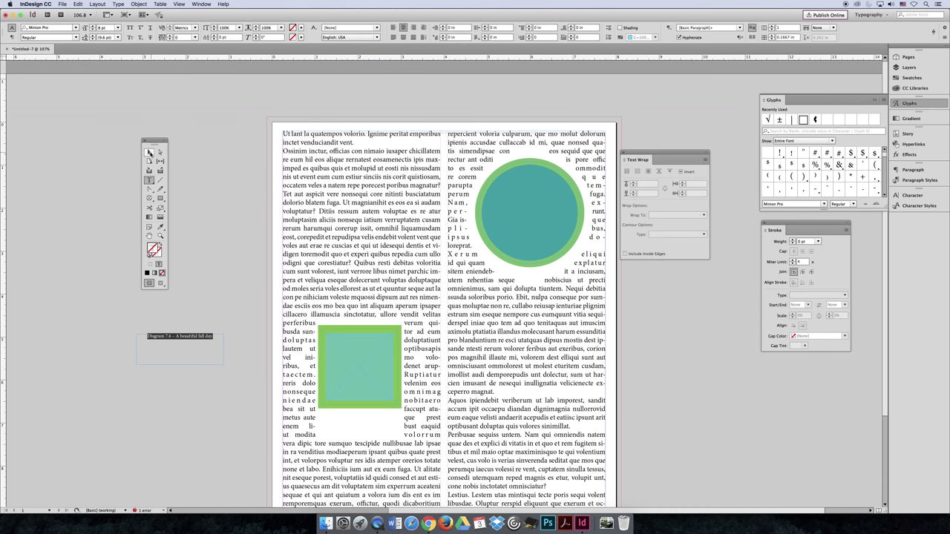
click(149, 153)
drag(190, 349, 431, 455)
- Set the caption text to Bold Cond and colour it with the red swatch
double_click(430, 453)
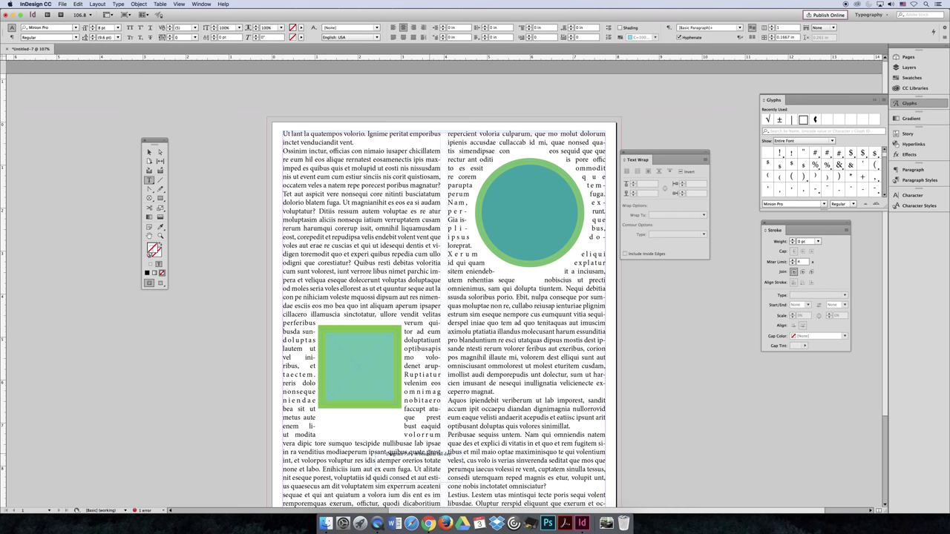
key(super+a)
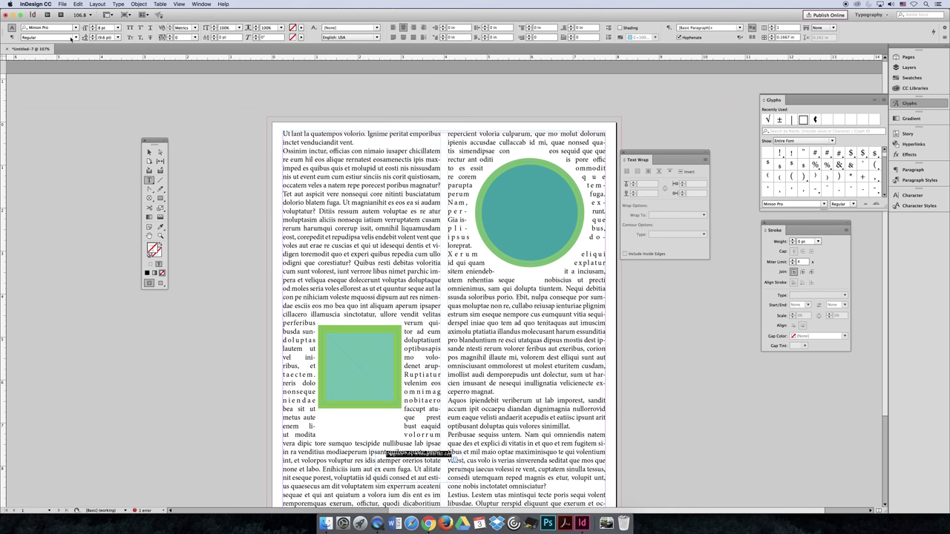
click(75, 38)
click(61, 46)
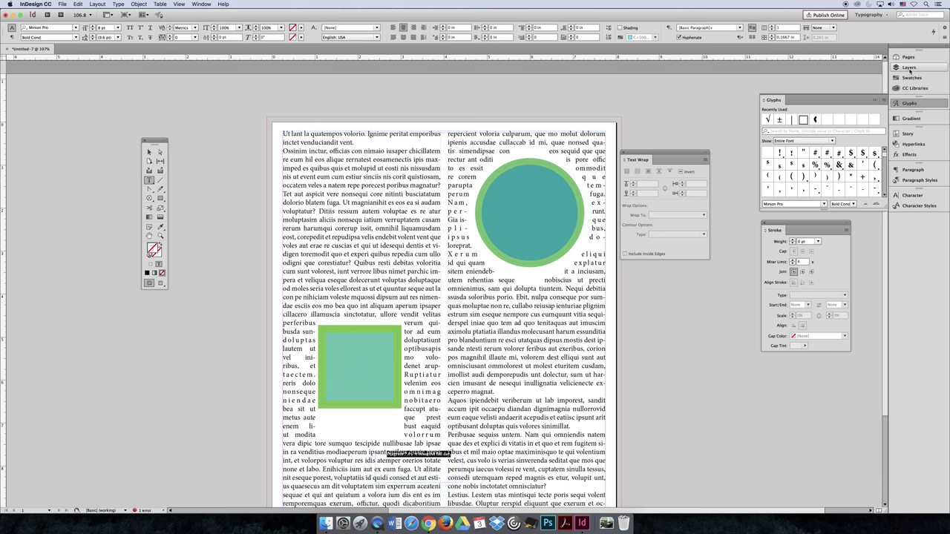
click(907, 78)
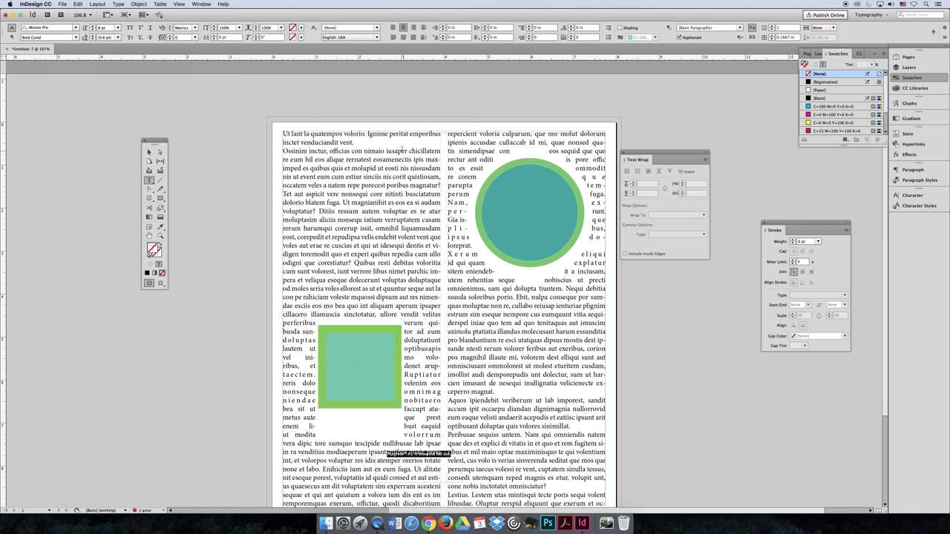
click(149, 152)
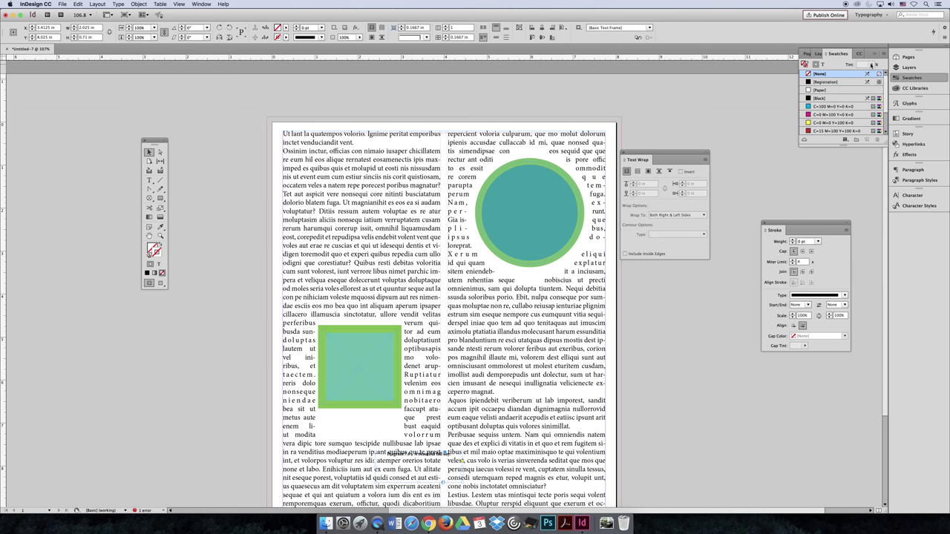
click(823, 65)
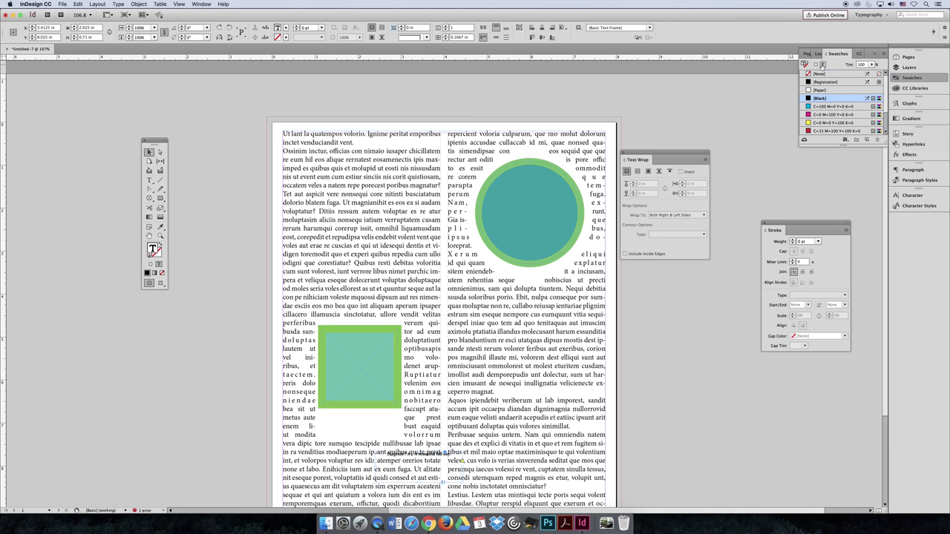
click(809, 130)
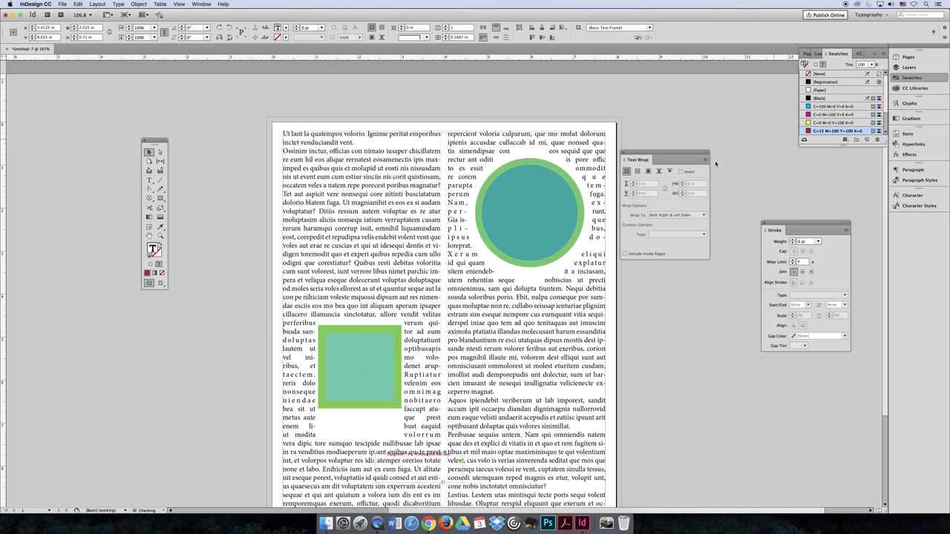
- Give the body text a 50% black tint and shift the caption under the square
click(209, 374)
click(501, 406)
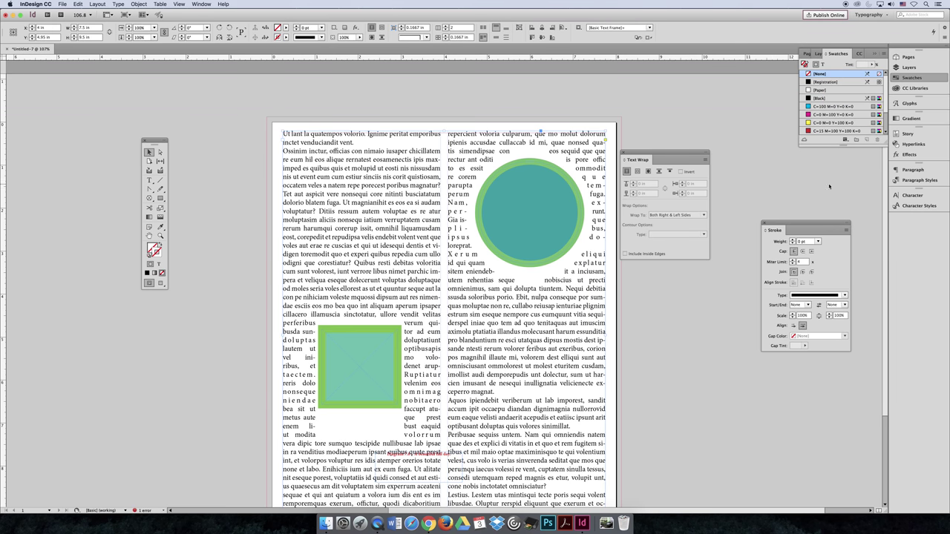
click(822, 64)
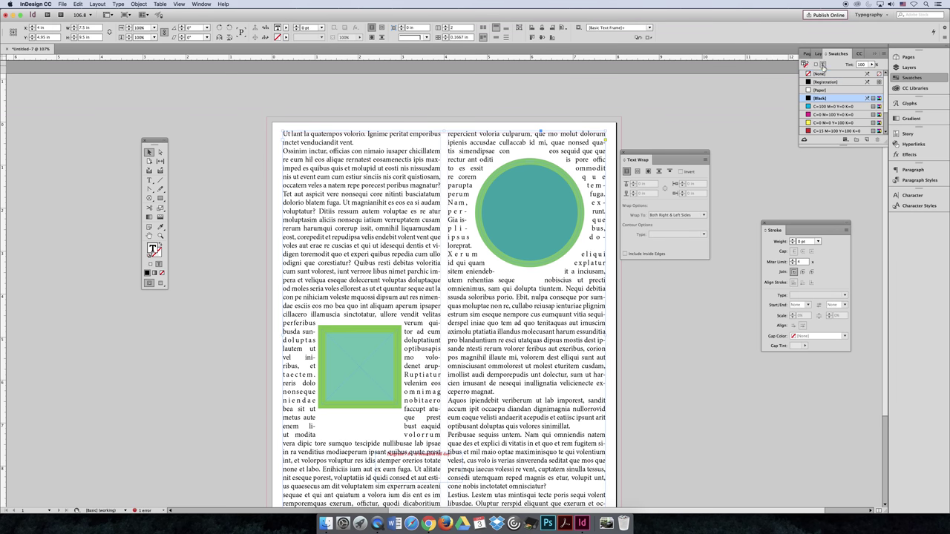
double_click(861, 64)
text(50)
key(Return)
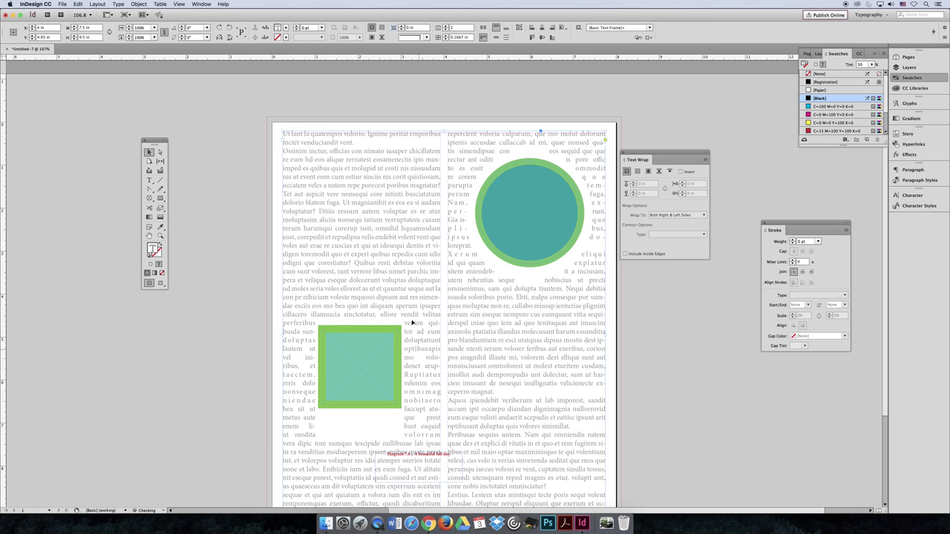
drag(416, 453, 407, 438)
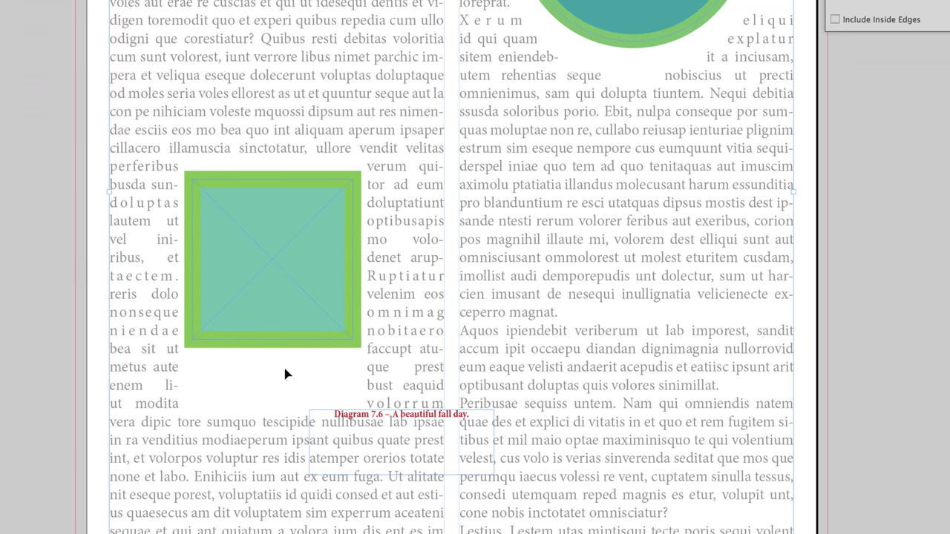
- Move the caption frame up and left toward the green square
click(289, 282)
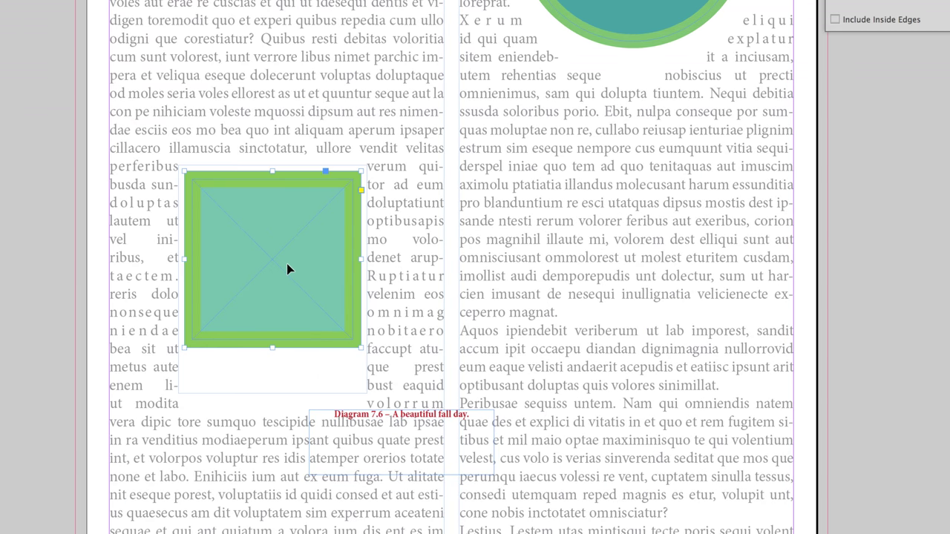
click(440, 420)
drag(439, 420, 419, 411)
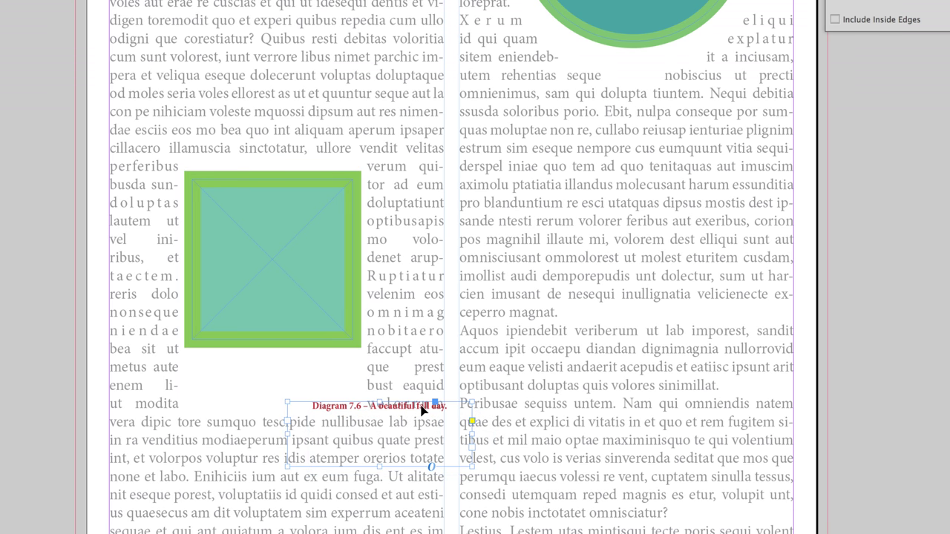
key(Up)
key(Up)
key(Up)
key(Up)
key(Up)
key(Up)
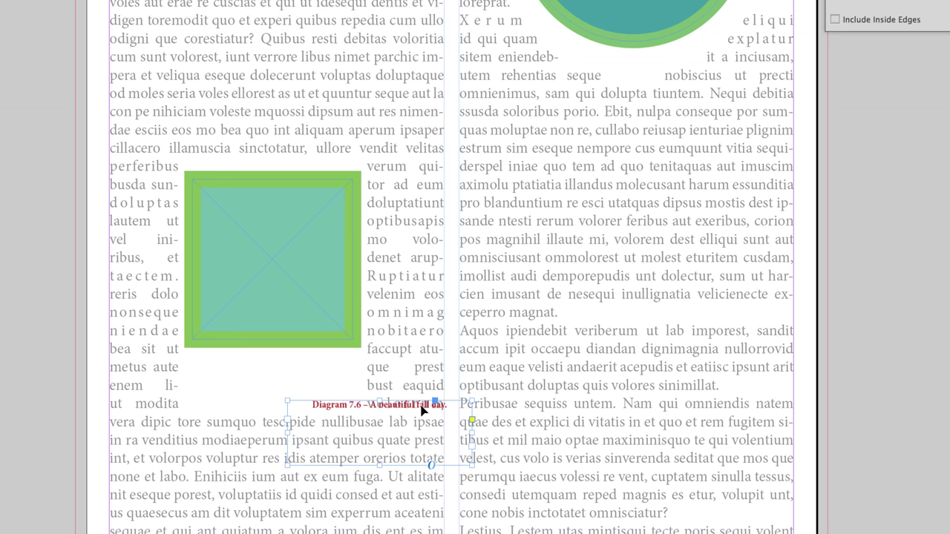
key(Up)
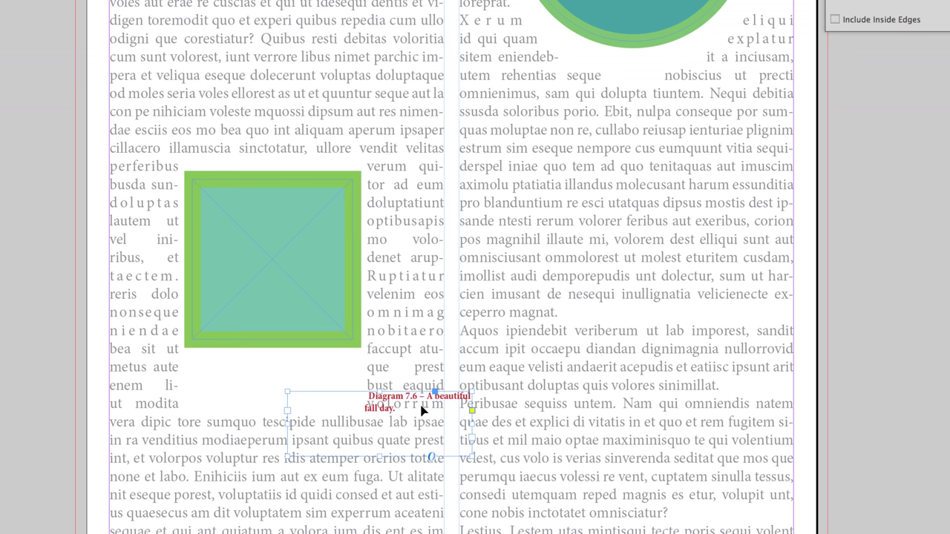
key(Up)
key(Up)
key(Up)
key(Left)
key(Left)
key(Left)
key(Left)
key(Left)
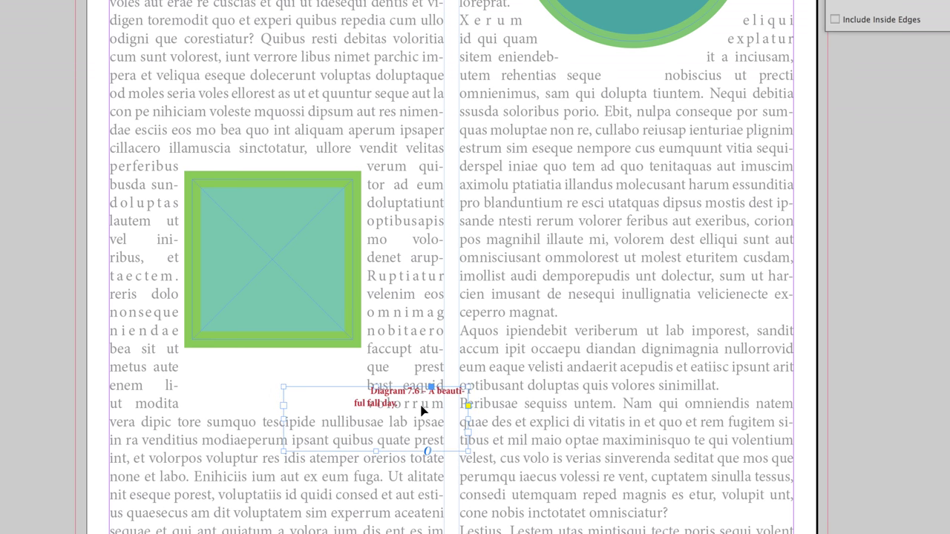
key(Left)
key(Left)
key(Left)
key(Left)
key(Left)
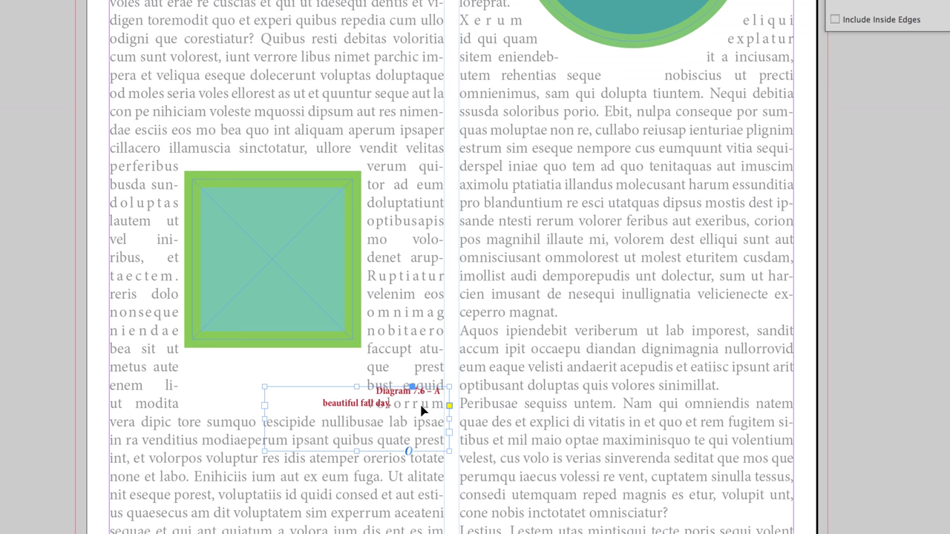
key(Left)
key(Left)
key(Left)
key(Left)
key(Up)
key(Up)
key(Up)
key(Up)
key(Up)
key(Up)
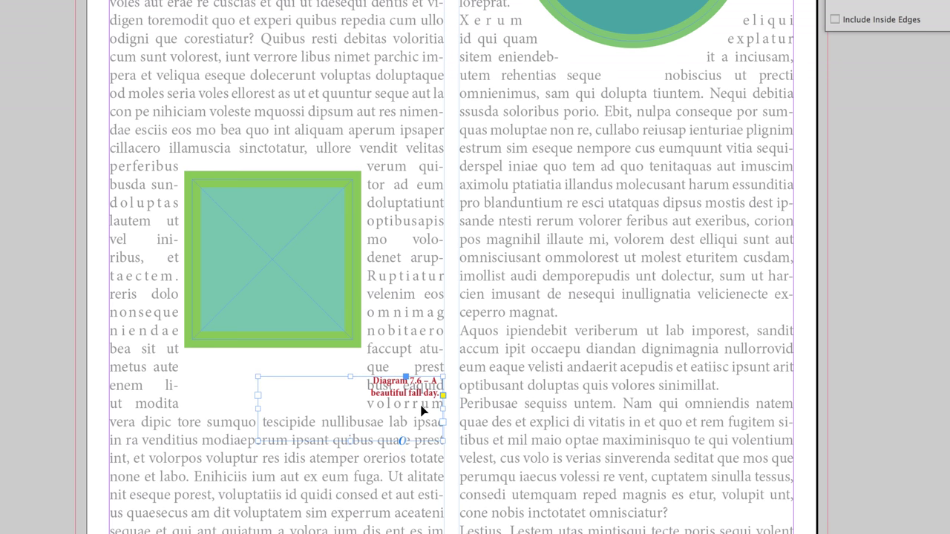
- Position the caption frame just below the square in the left column
drag(389, 382, 328, 376)
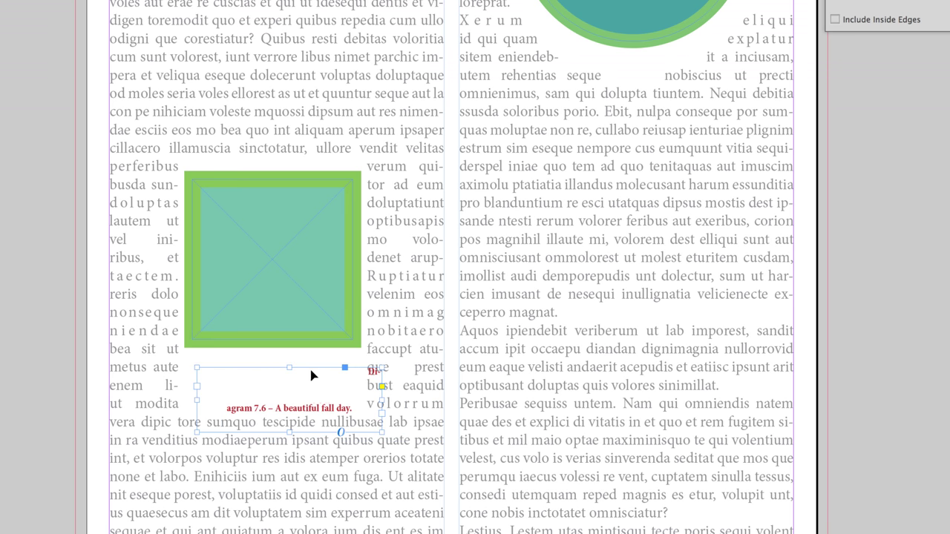
key(Up)
key(Up)
key(Up)
key(Up)
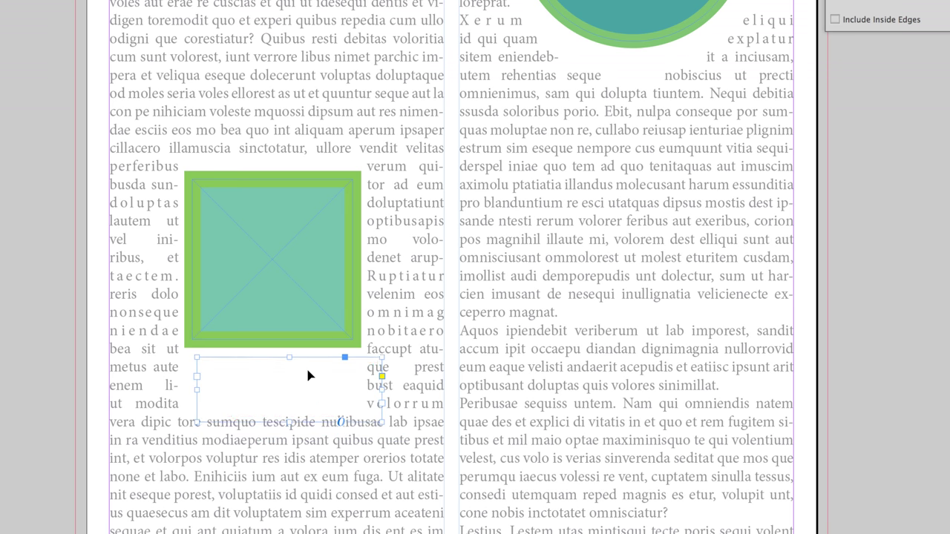
key(Up)
key(Up)
key(Up)
key(Left)
key(Left)
key(Left)
key(Left)
key(Left)
key(Left)
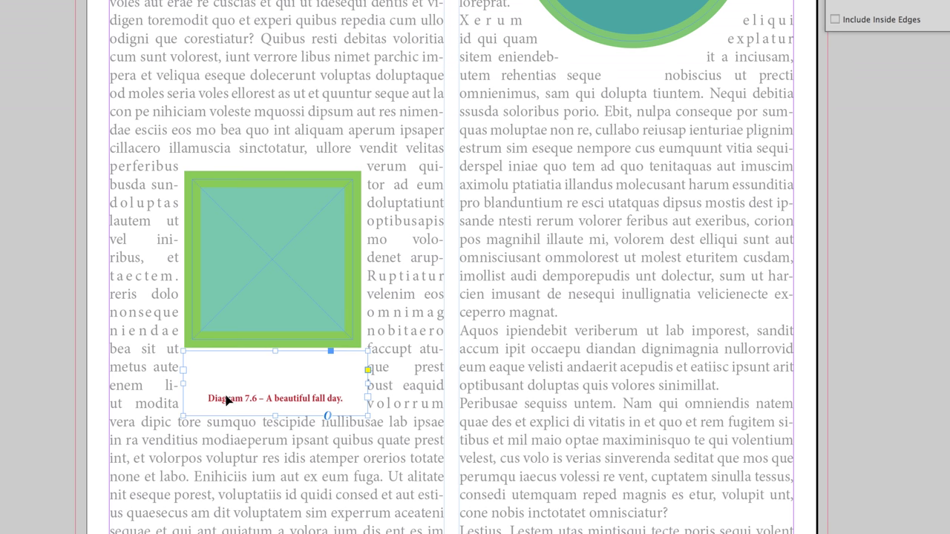
drag(274, 402, 276, 420)
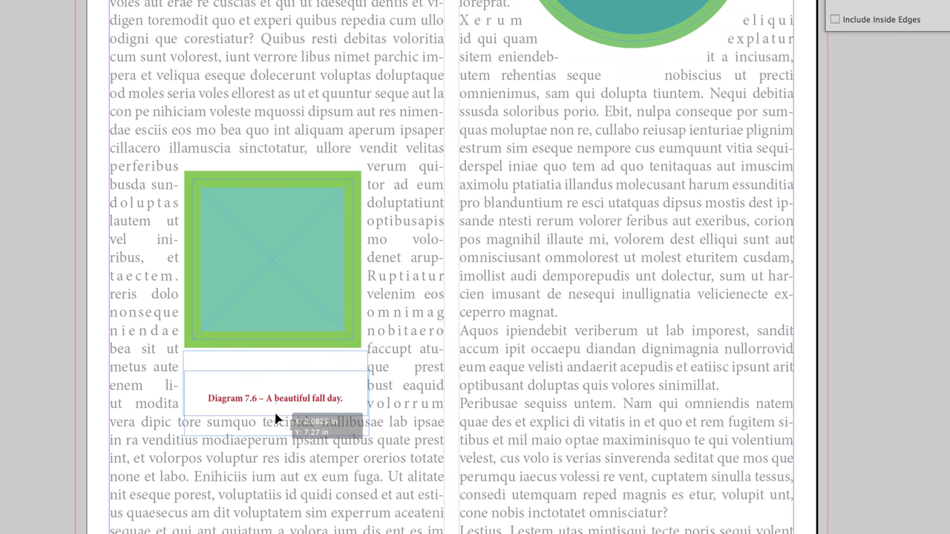
- Nudge the green square down and back up to check its placement
click(290, 322)
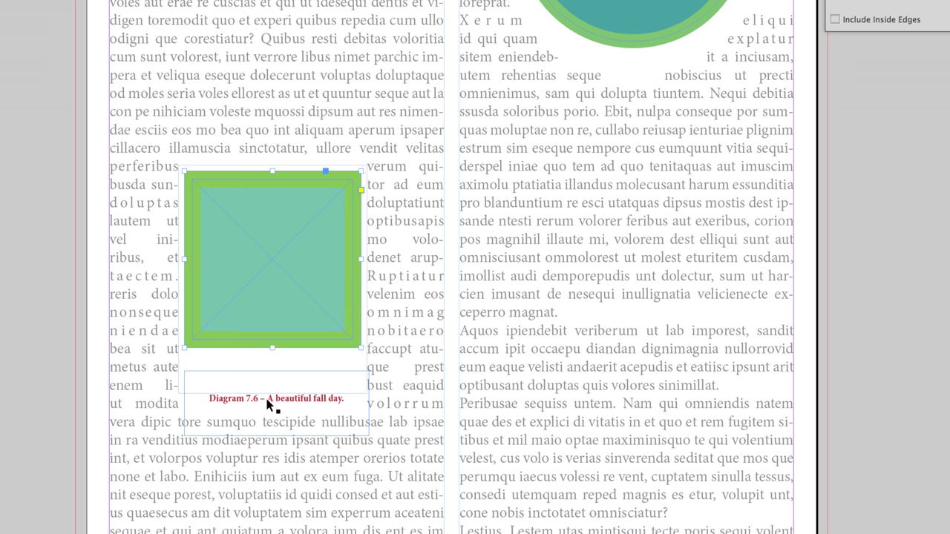
key(Down)
key(Down)
key(Down)
key(Down)
key(Down)
key(Down)
key(Down)
key(Down)
key(Down)
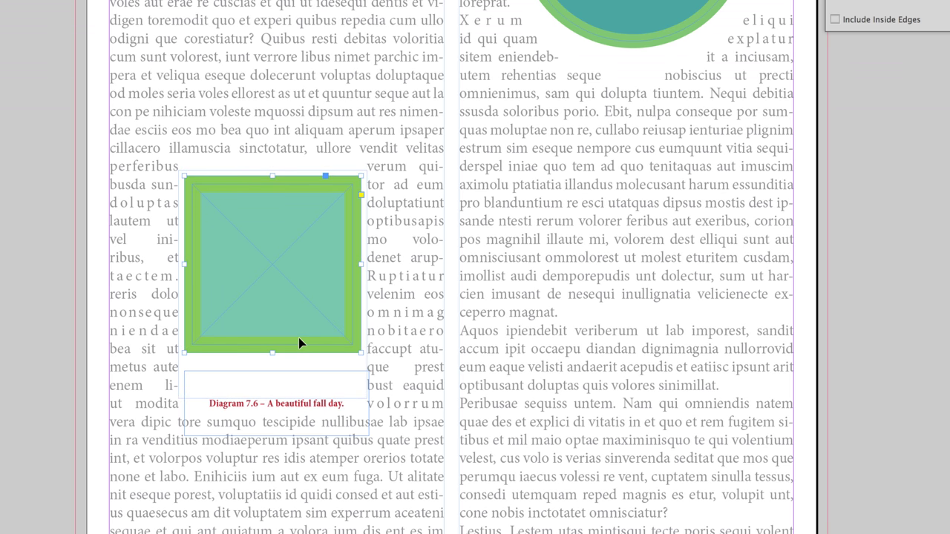
key(Up)
key(Up)
key(Up)
key(Up)
key(Up)
key(Up)
key(Up)
key(Up)
key(Up)
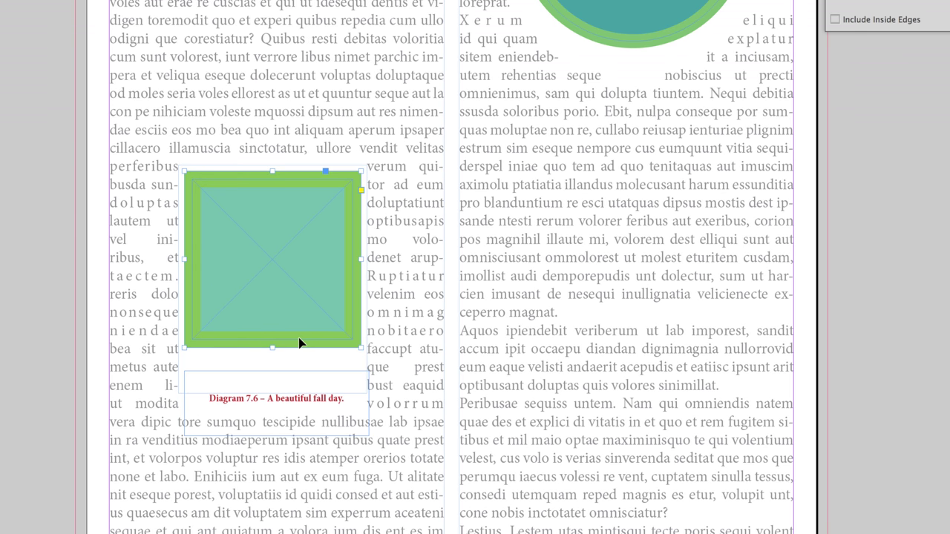
click(303, 414)
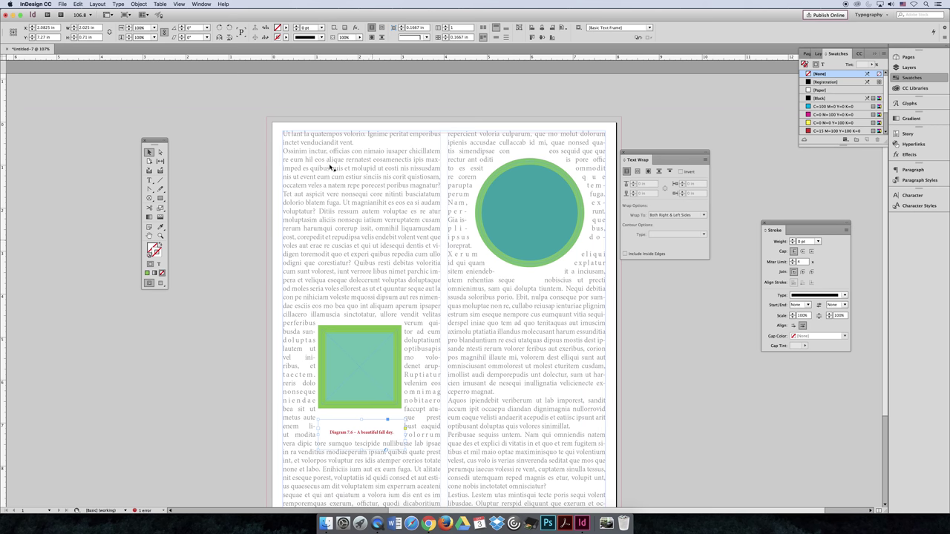
- Turn on Ignore Text Wrap in the caption's Text Frame Options
click(138, 4)
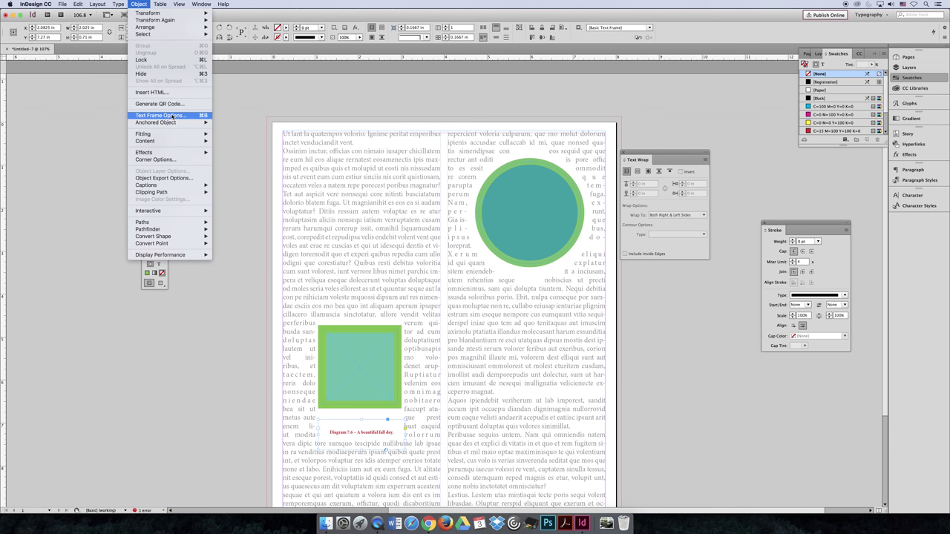
click(159, 115)
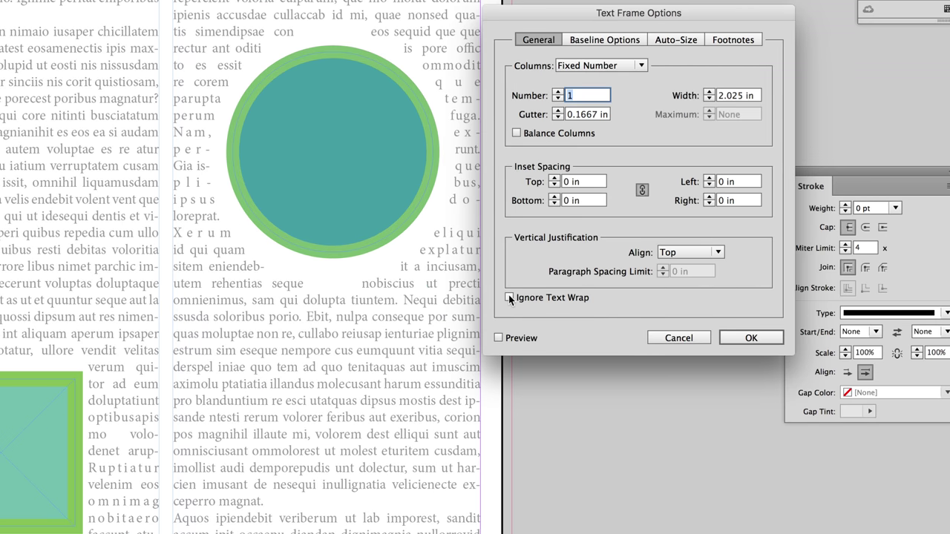
click(510, 297)
click(751, 339)
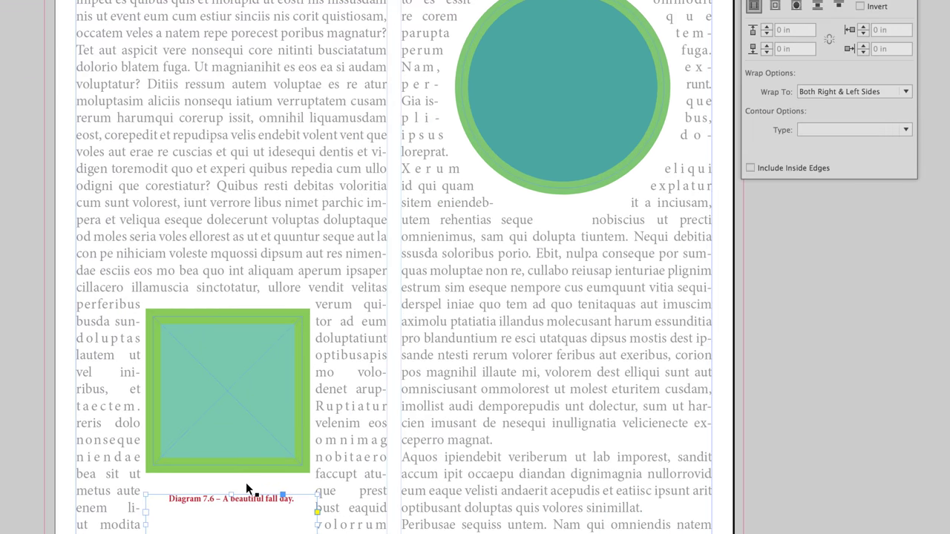
- Nudge the caption up and slightly left, close under the square
key(Up)
key(Up)
key(Up)
key(Up)
key(Up)
key(Up)
key(Up)
key(Up)
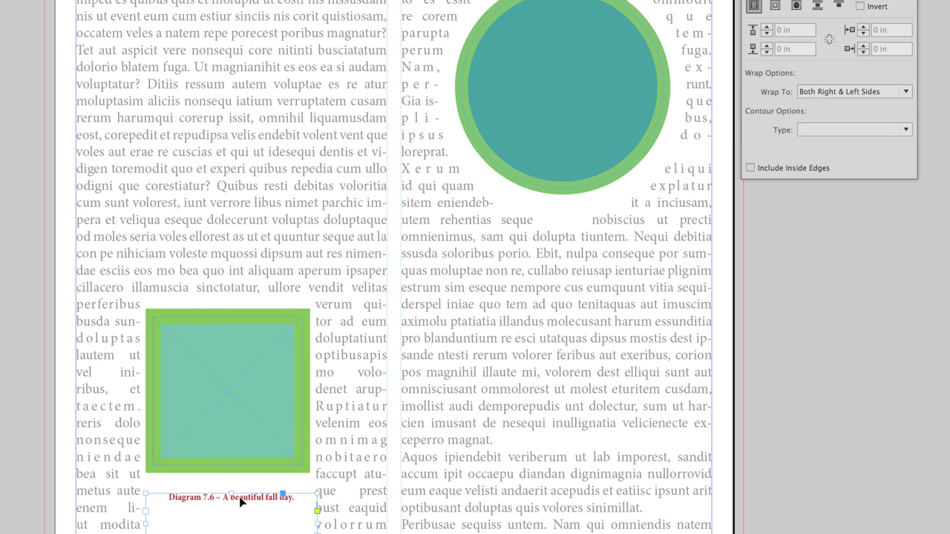
key(Up)
key(Up)
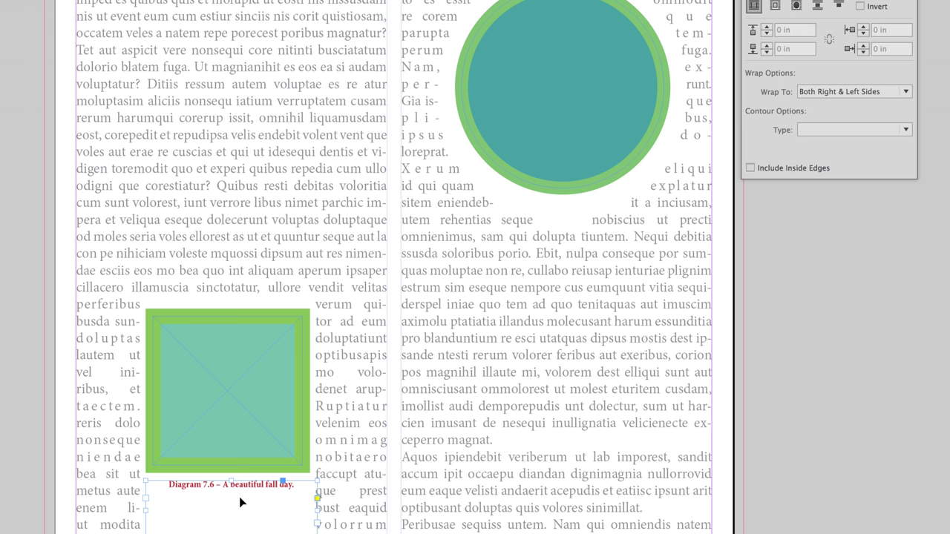
key(Left)
key(Left)
key(Left)
scroll(433, 358, down, 5)
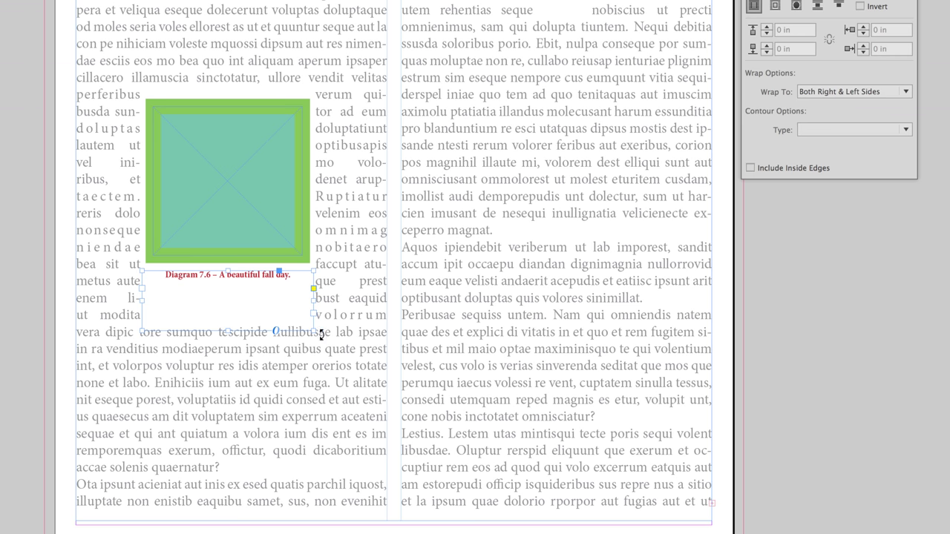
- Fit the caption frame to its text and center it beneath the square
double_click(313, 331)
key(Right)
key(Right)
key(Right)
key(Right)
key(Right)
key(Right)
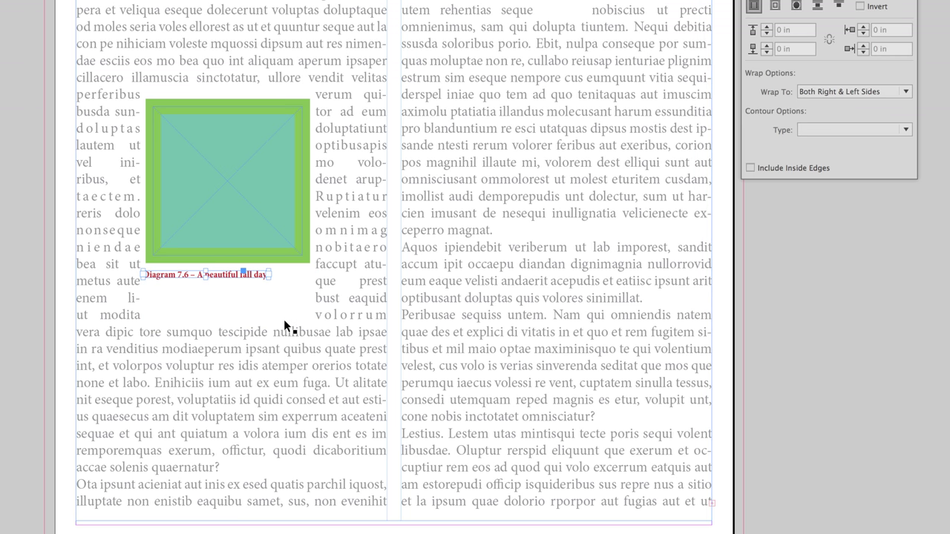
key(Right)
key(Right)
key(Right)
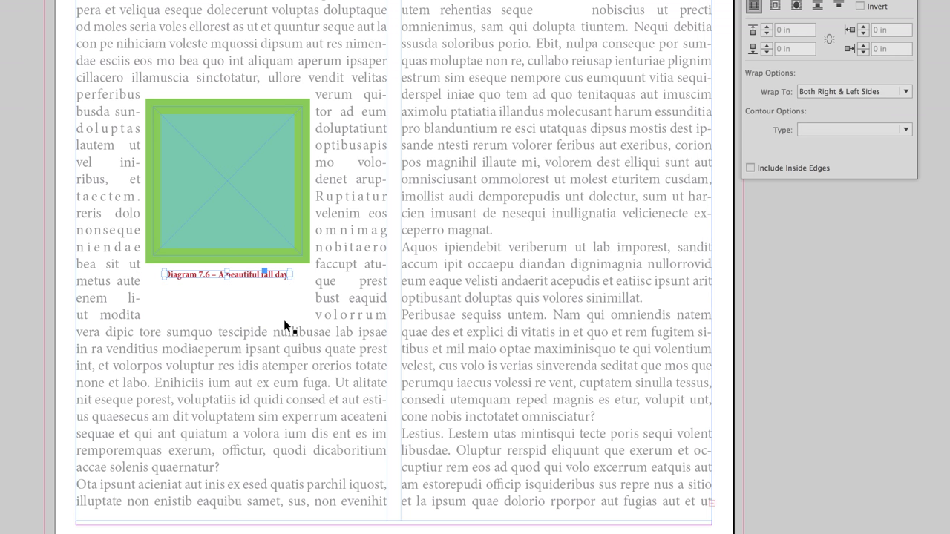
click(384, 343)
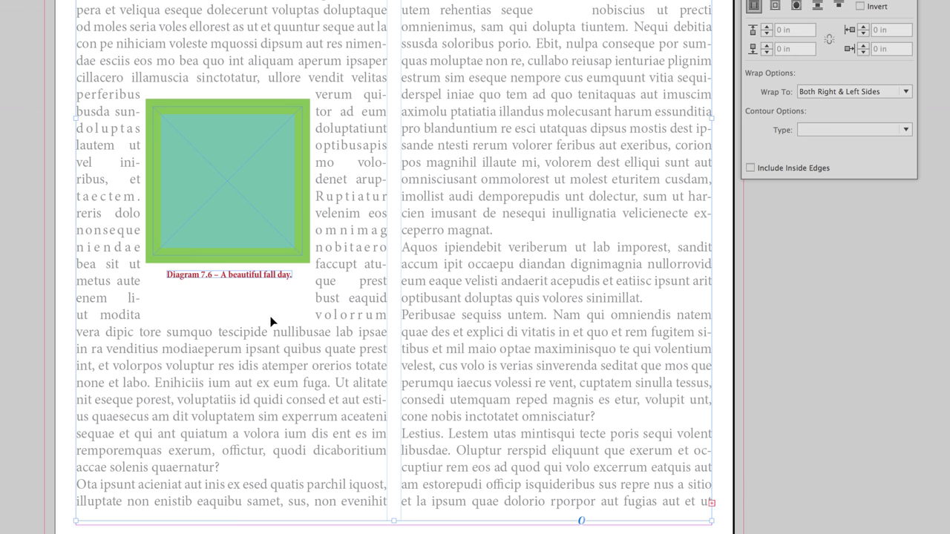
- Lower the square's bottom text wrap offset to 0.1875 in
click(248, 197)
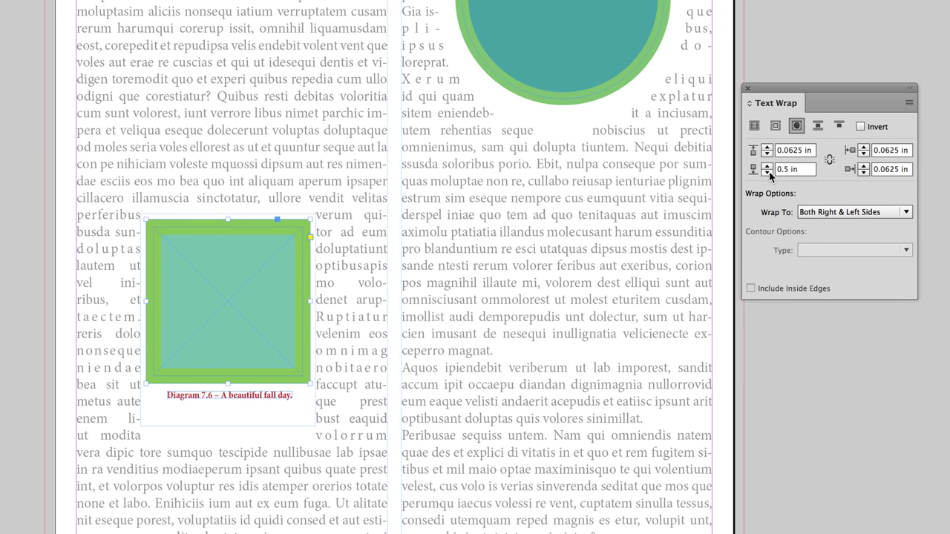
click(767, 173)
click(768, 173)
click(767, 173)
click(768, 173)
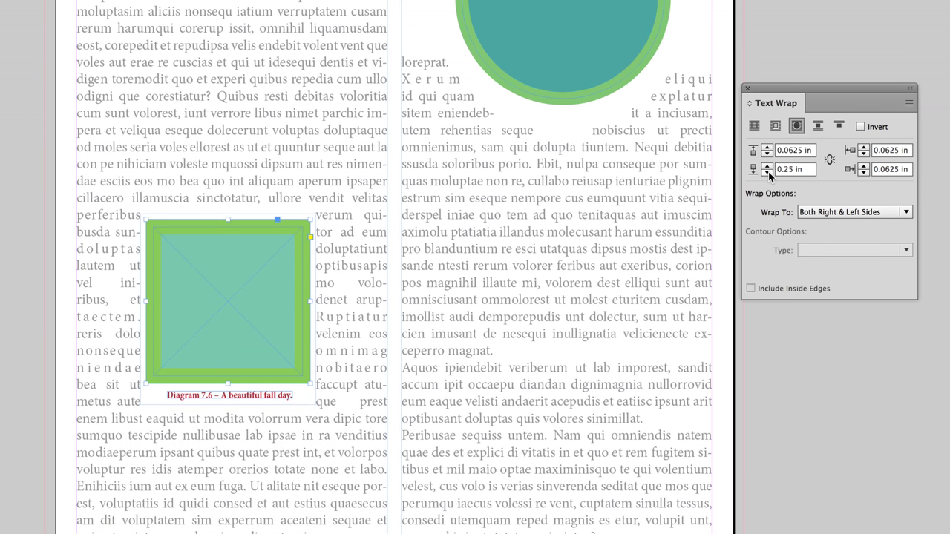
click(767, 172)
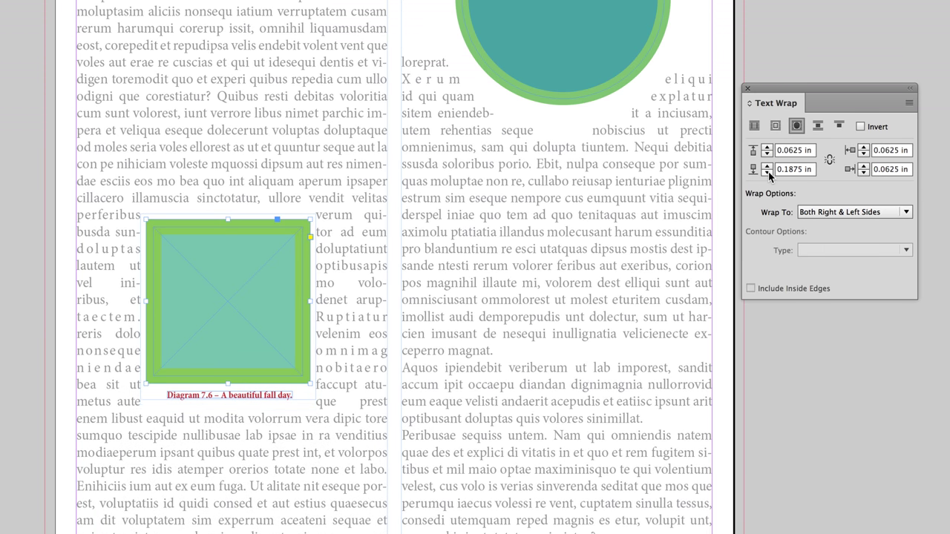
- Select the caption and square together and nudge them down slightly
click(817, 393)
click(280, 393)
shift+click(284, 320)
key(Down)
key(Down)
key(Down)
key(Down)
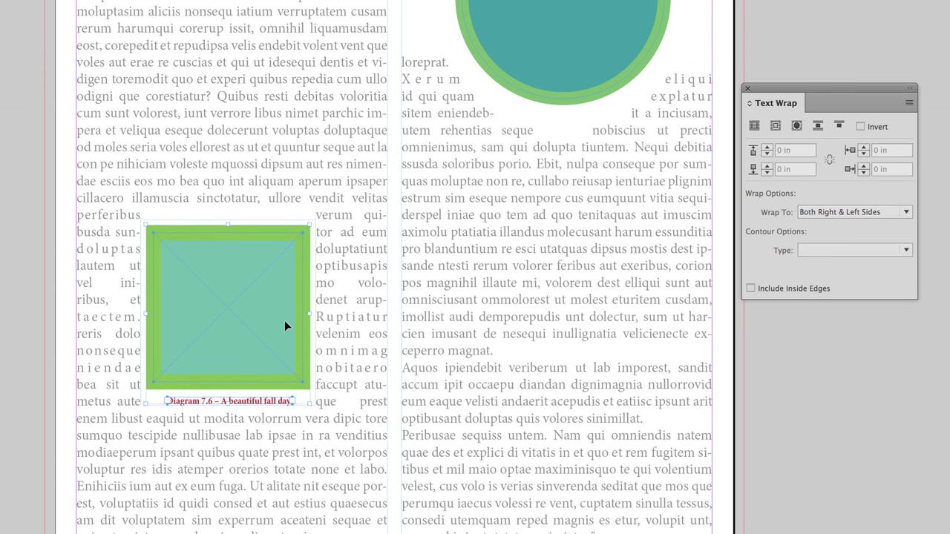
click(858, 406)
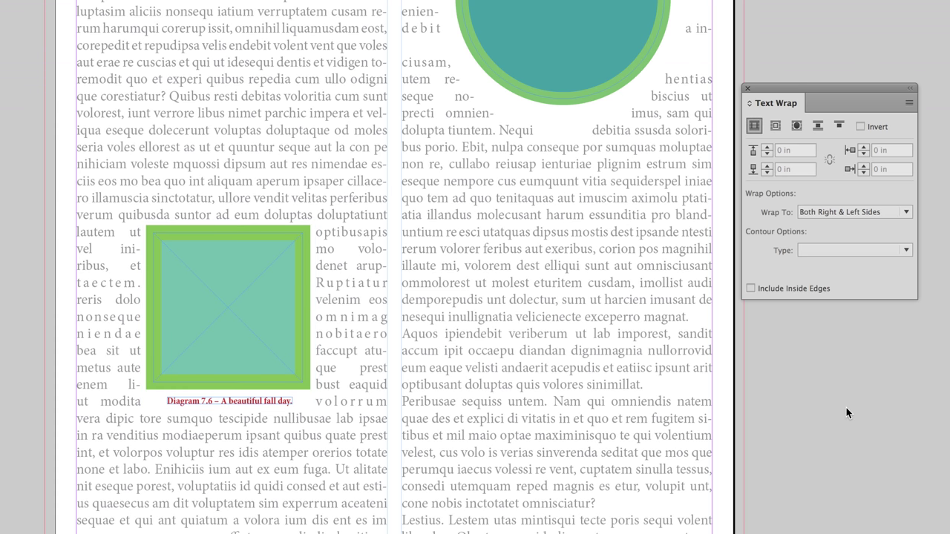